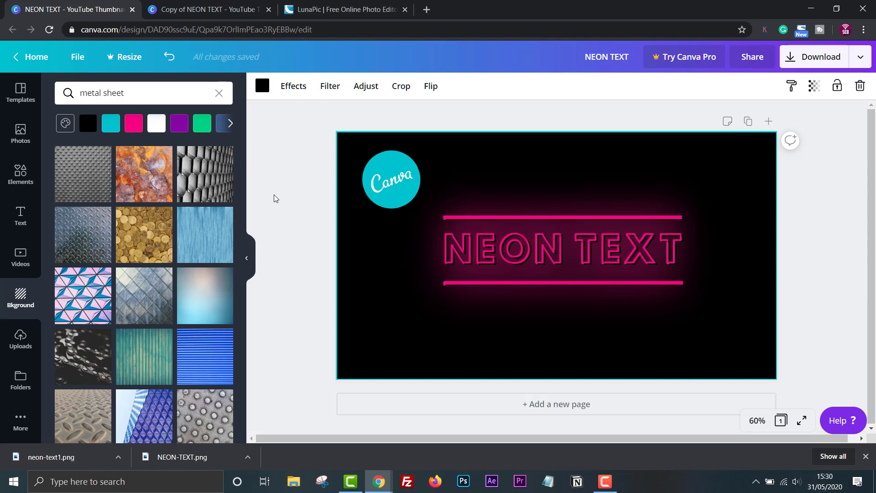
Add 'NEON TEXT' in Hussar Ekologiczy at size 101, centred on the page
click(175, 10)
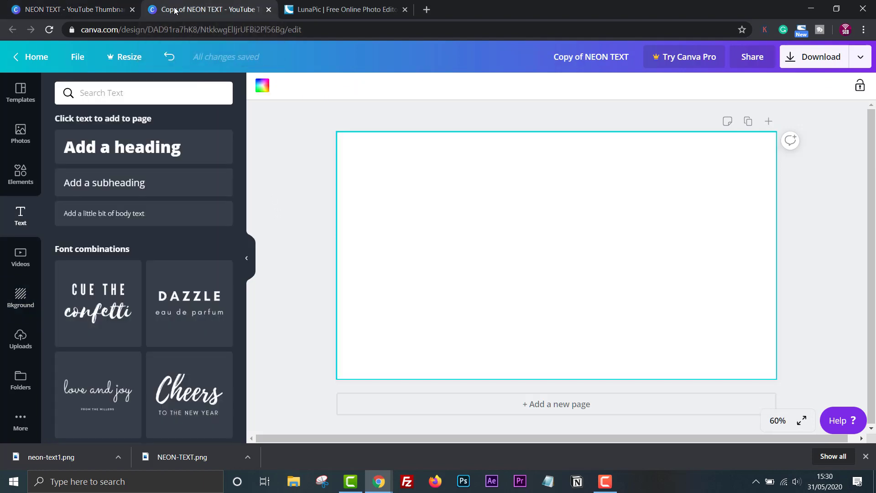
text(text)
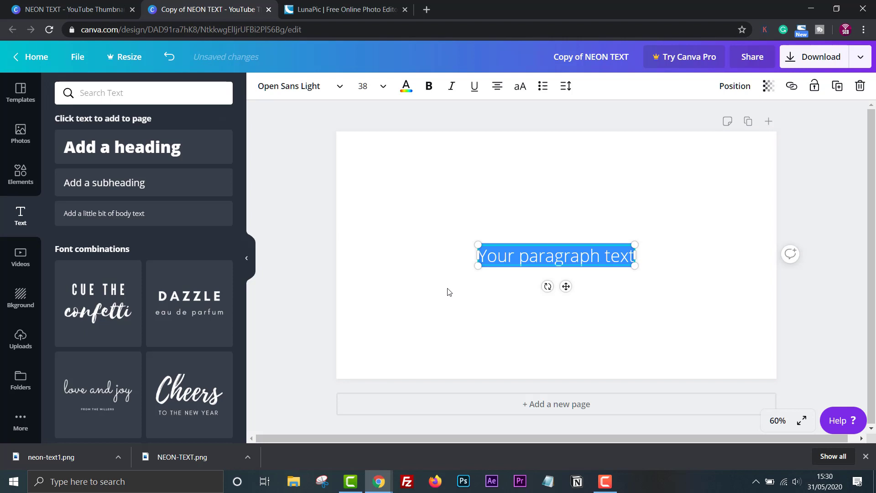
text(NEON TEXT)
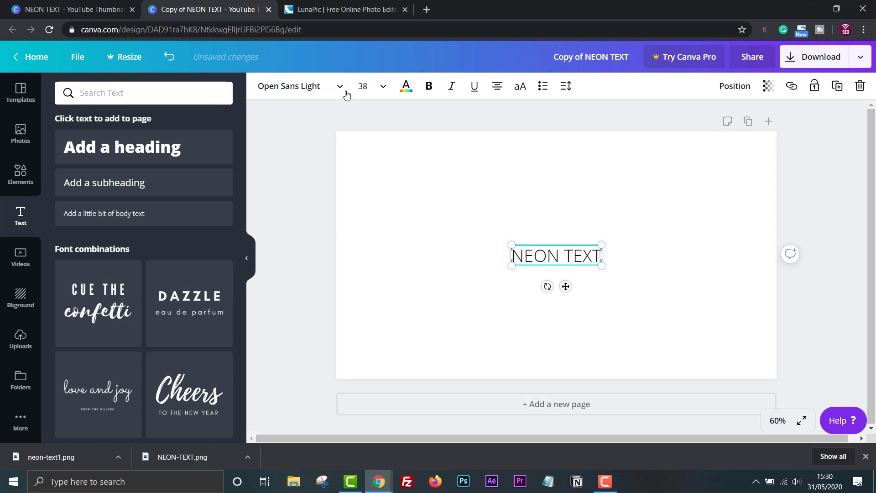
click(315, 86)
click(101, 188)
drag(610, 251, 780, 178)
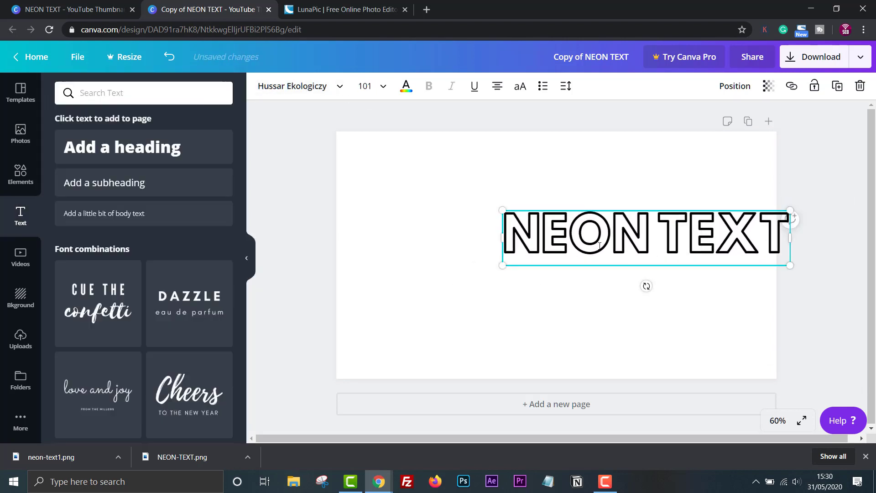
drag(646, 285, 574, 297)
Duplicate the top line and place the copy below NEON TEXT
click(399, 191)
key(ctrl+v)
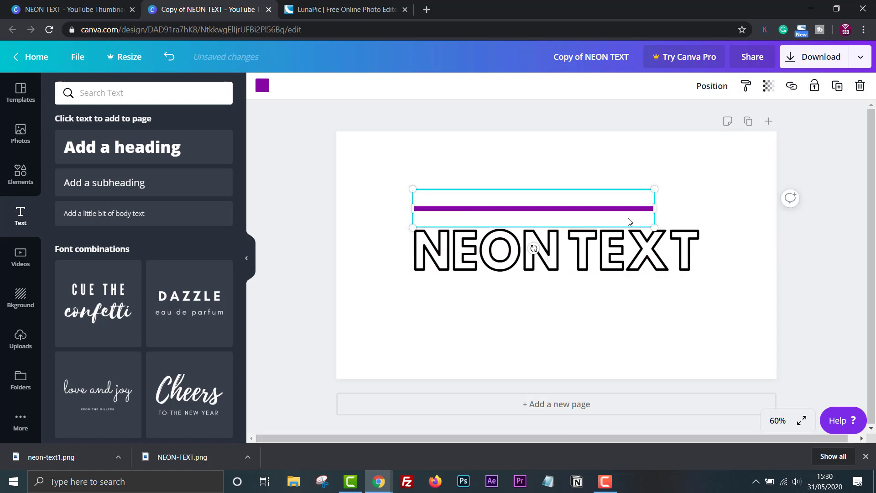
key(ctrl+v)
drag(672, 215, 544, 305)
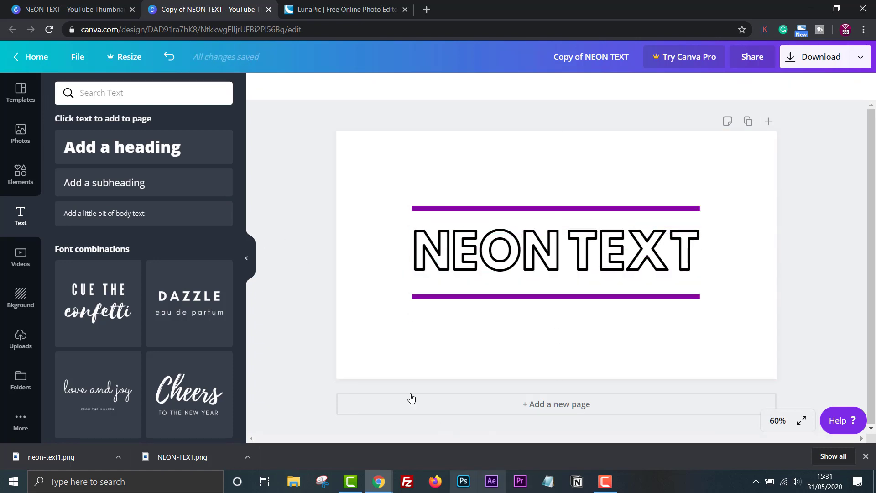
Recolour both lines and the NEON TEXT lettering to pink #f4007e
click(554, 208)
click(262, 85)
click(67, 146)
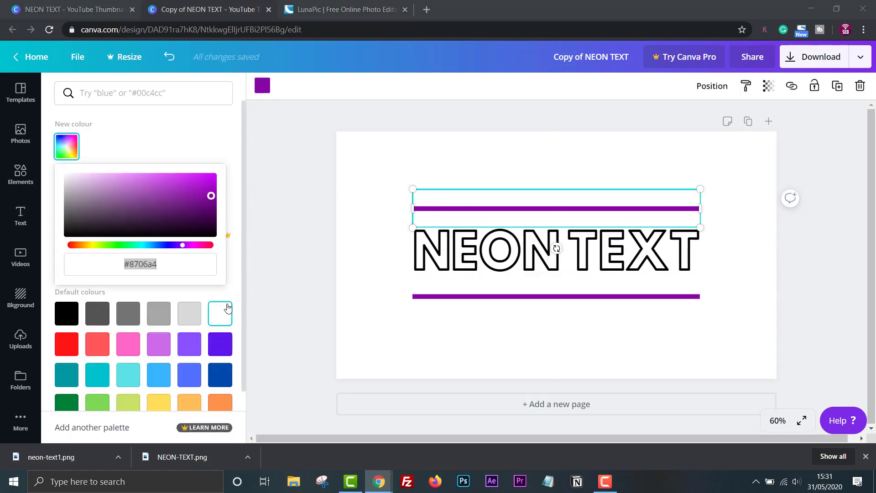
text(#f4007e)
click(502, 251)
click(403, 85)
click(98, 144)
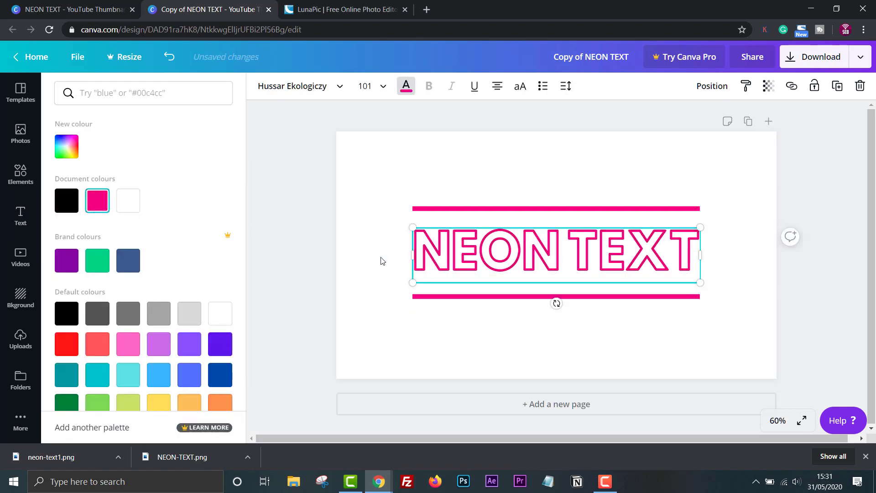
click(753, 293)
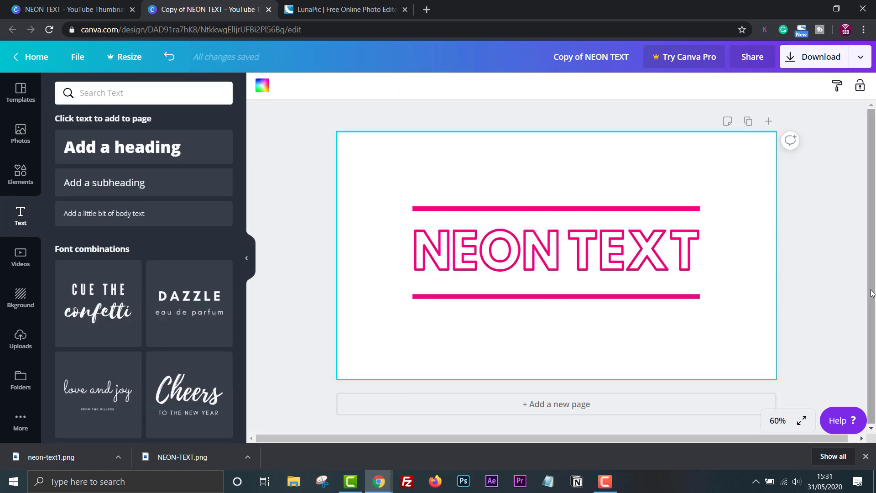
Download the design as a PNG, saving NEON TEXT-CANVA.png to Pictures
click(810, 65)
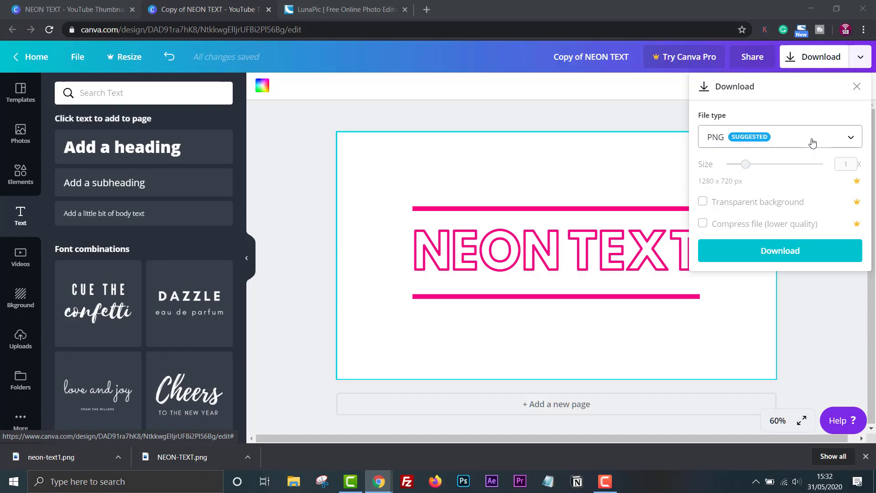
click(813, 144)
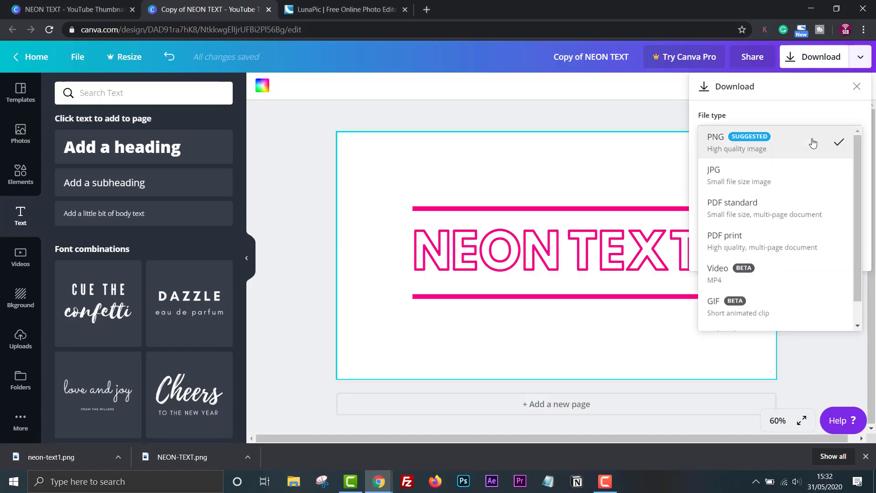
click(813, 144)
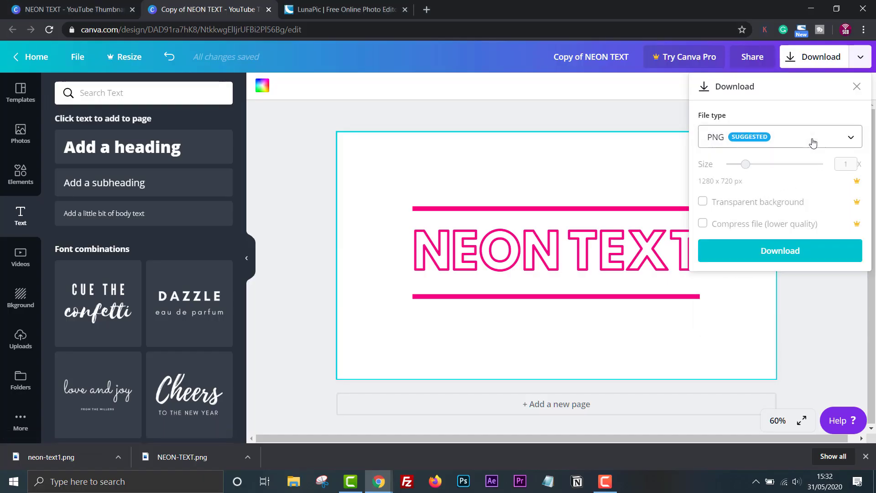
click(796, 252)
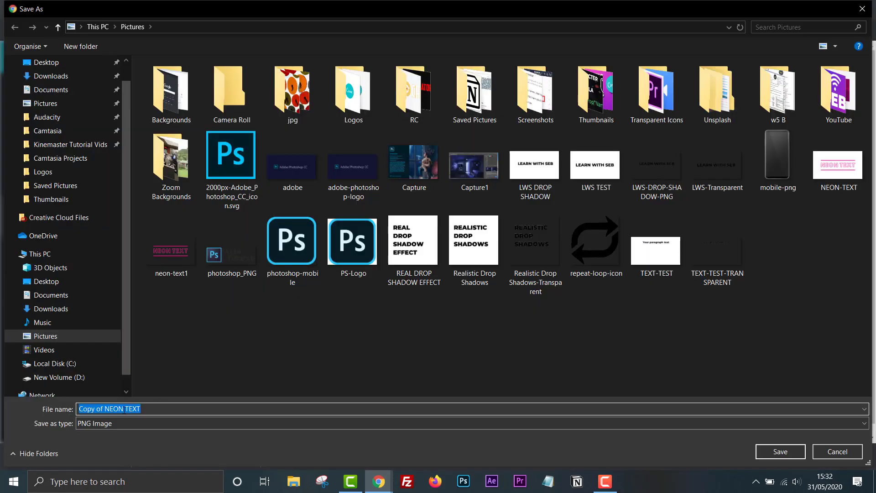
key(Return)
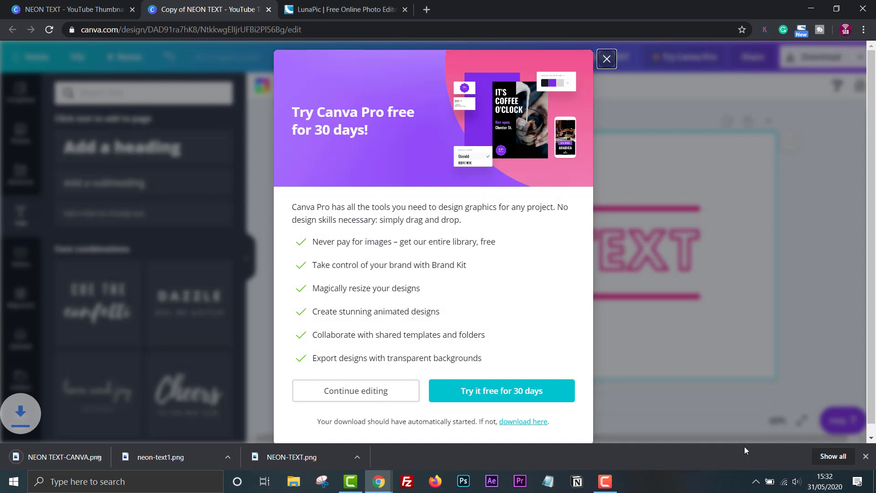
Dismiss the Canva Pro offer and upload NEON TEXT-CANVA.png into LunaPic
click(593, 302)
click(331, 10)
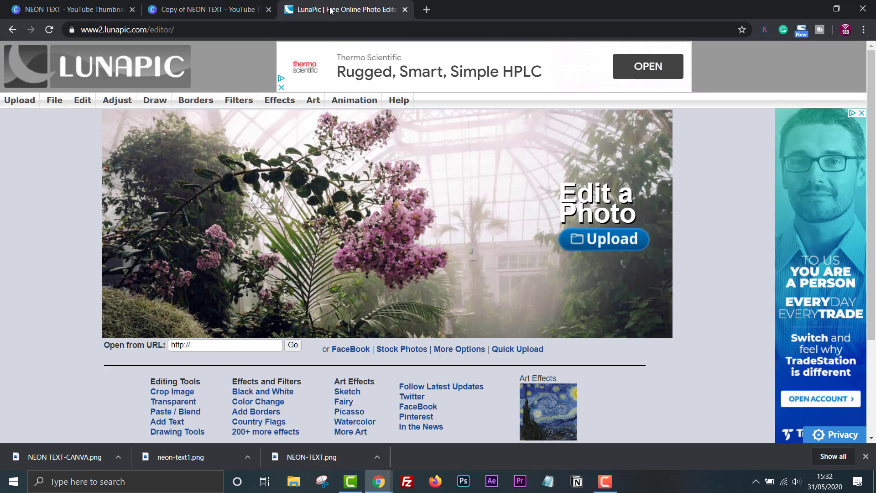
click(528, 242)
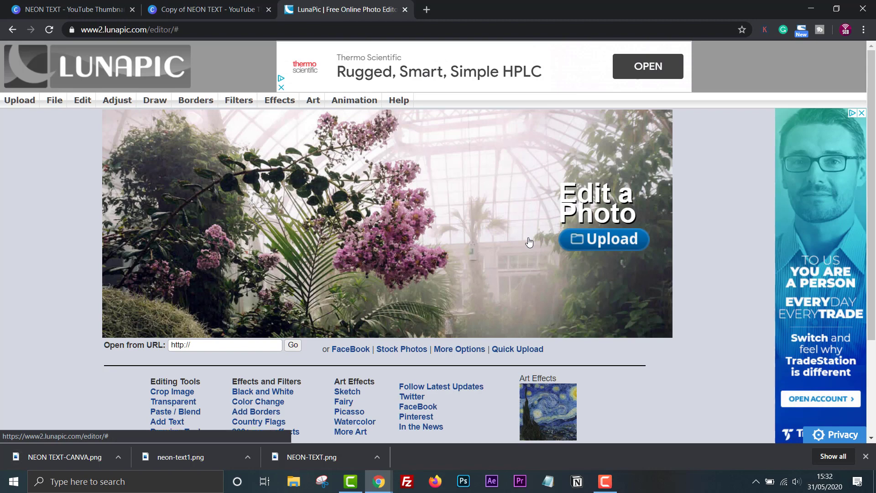
click(594, 239)
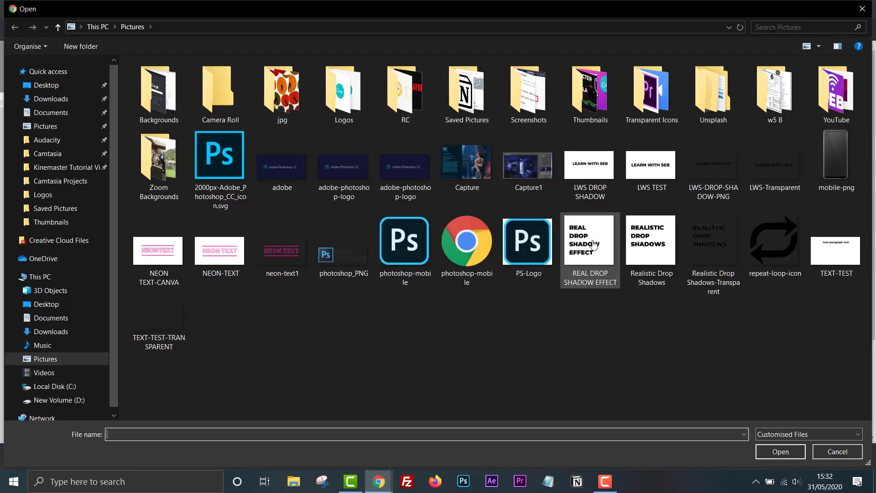
click(139, 264)
click(780, 451)
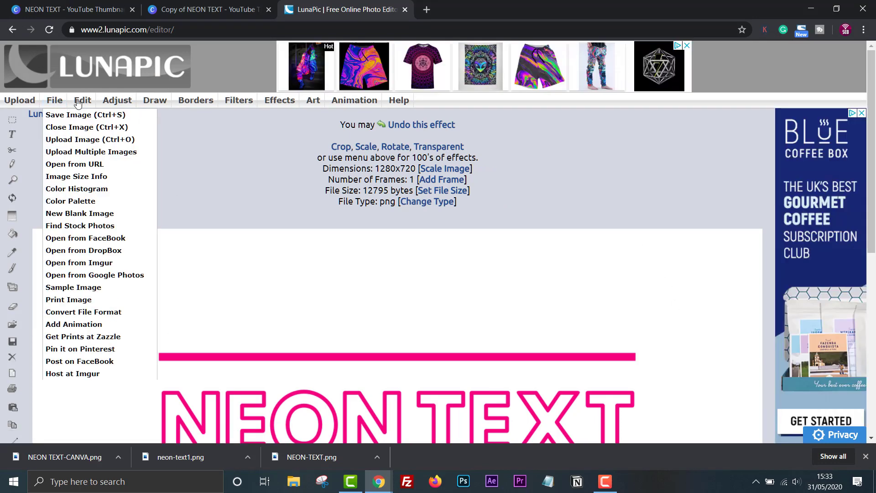
mouse_move(82, 100)
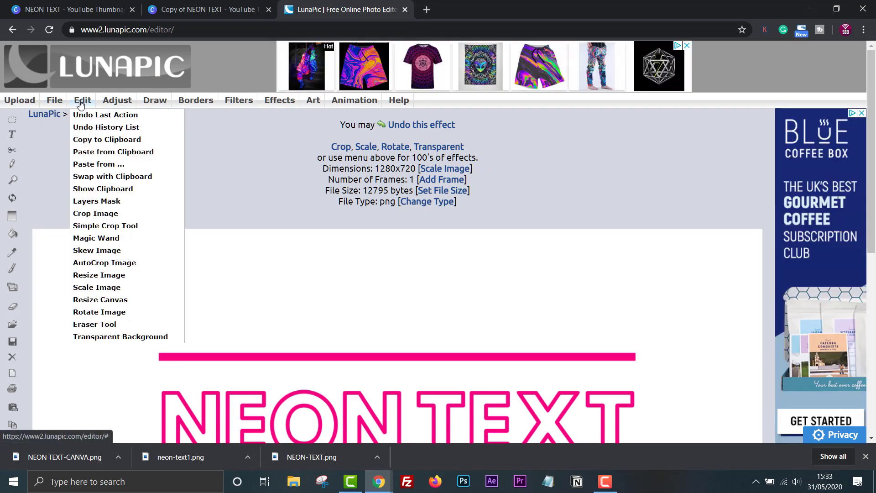
Make the white background and letter interiors transparent using Transparent Color mode
click(123, 337)
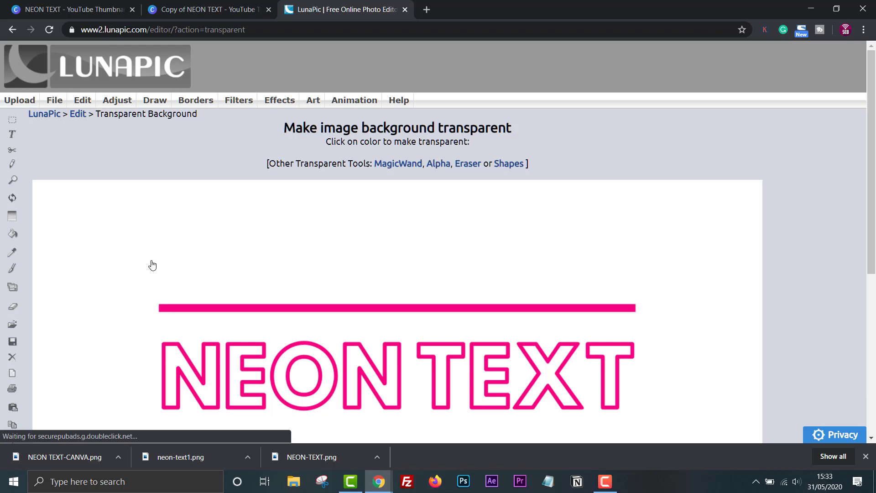
click(287, 250)
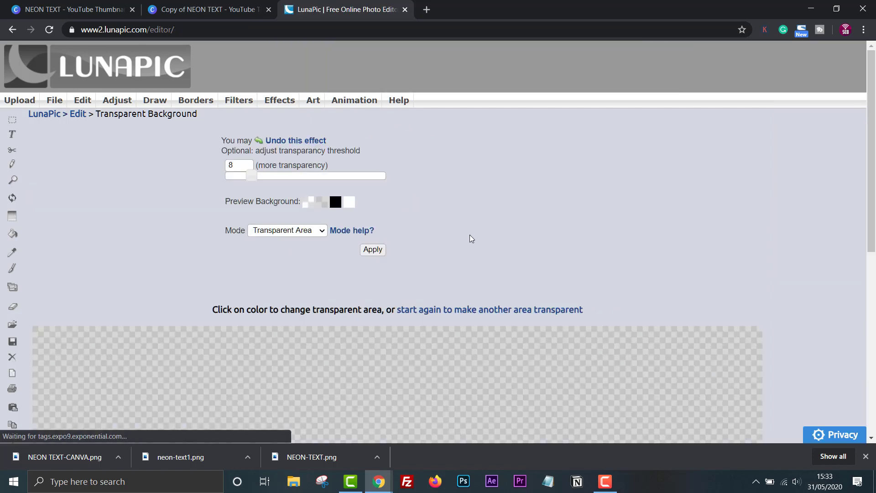
scroll(501, 235, down, 3)
scroll(384, 294, down, 2)
scroll(386, 289, up, 1)
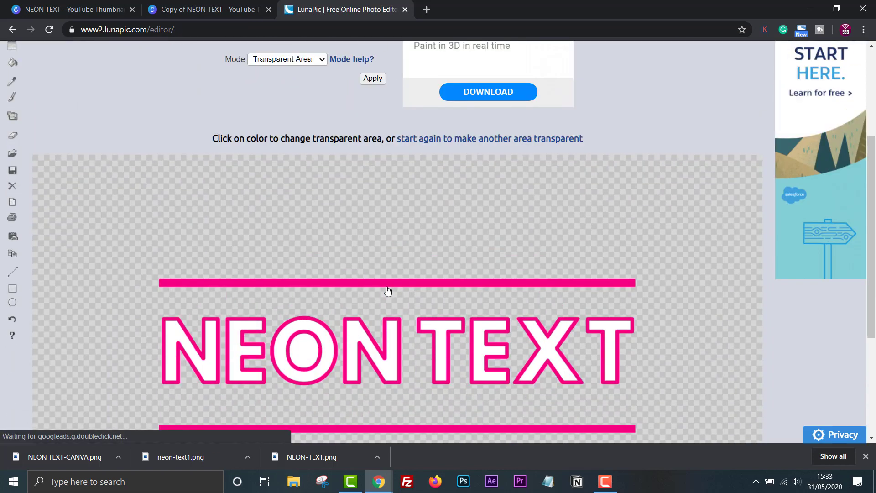
click(287, 59)
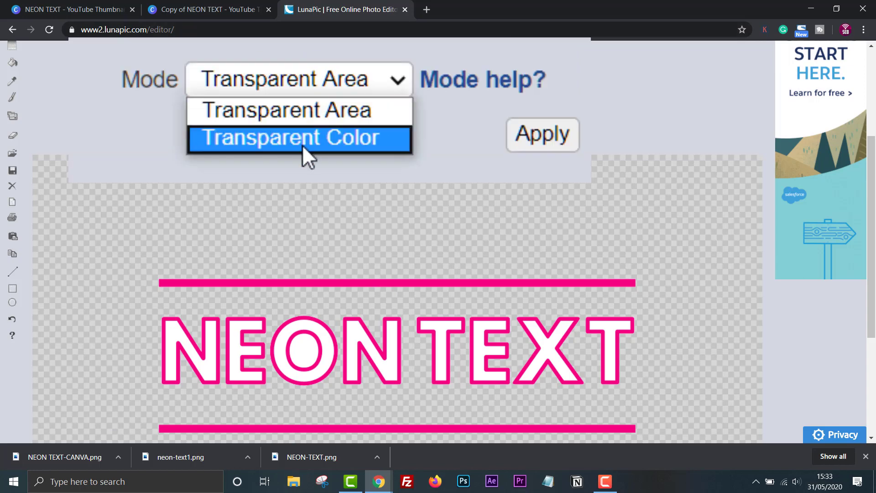
click(288, 79)
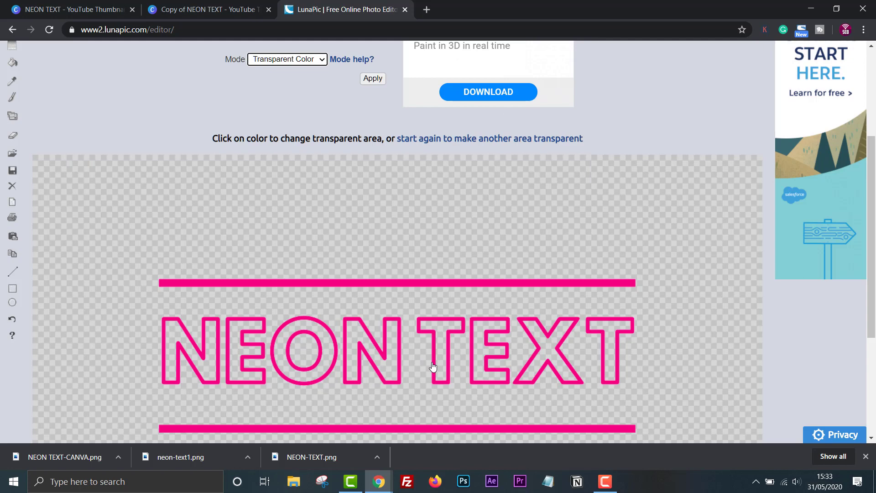
Apply the transparency, save the image as a PNG, and return to the Canva copy
click(368, 81)
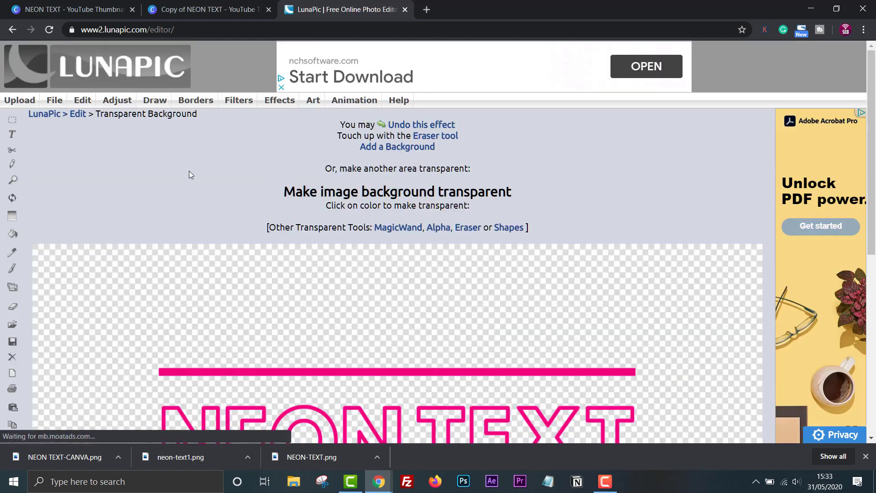
scroll(203, 173, down, 2)
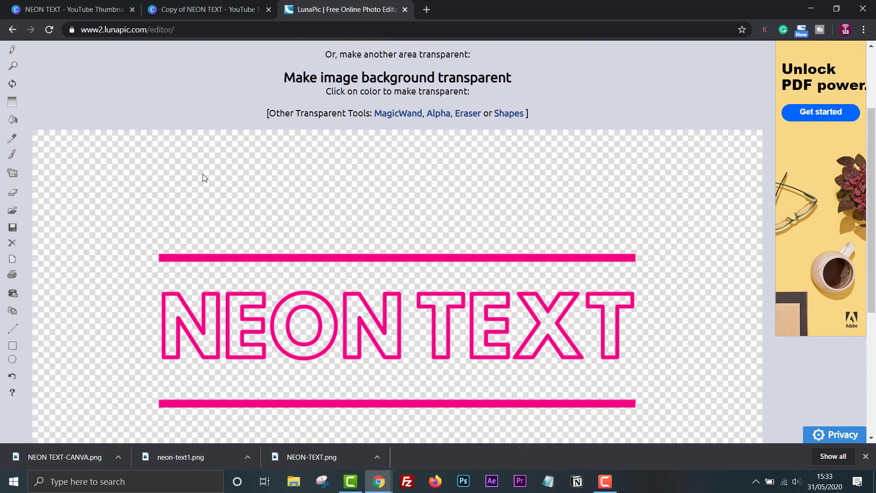
scroll(203, 174, down, 2)
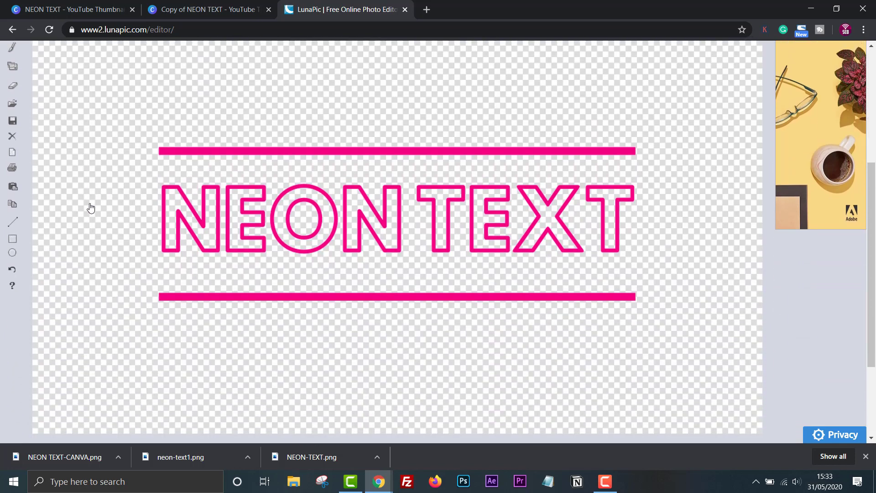
scroll(88, 205, up, 5)
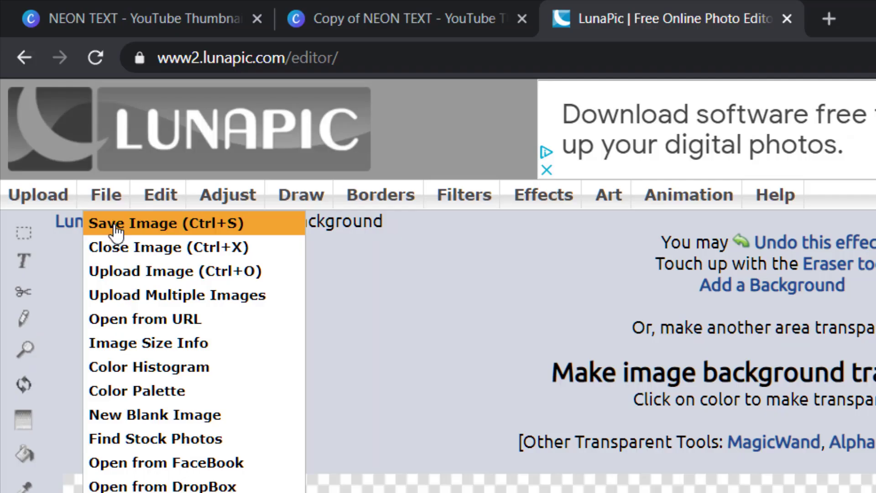
click(59, 116)
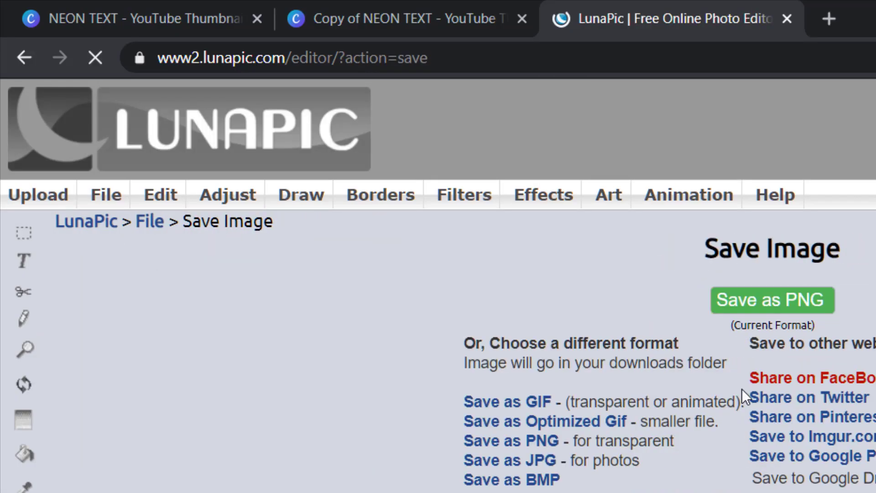
click(540, 439)
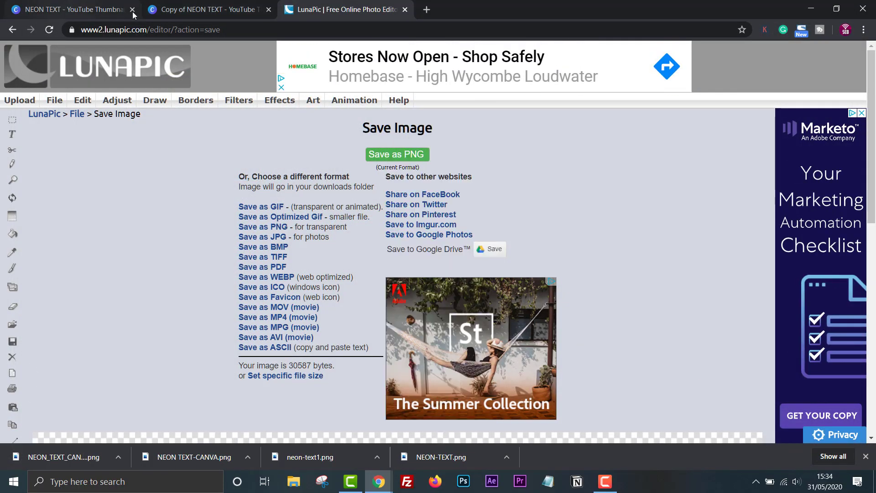
click(205, 9)
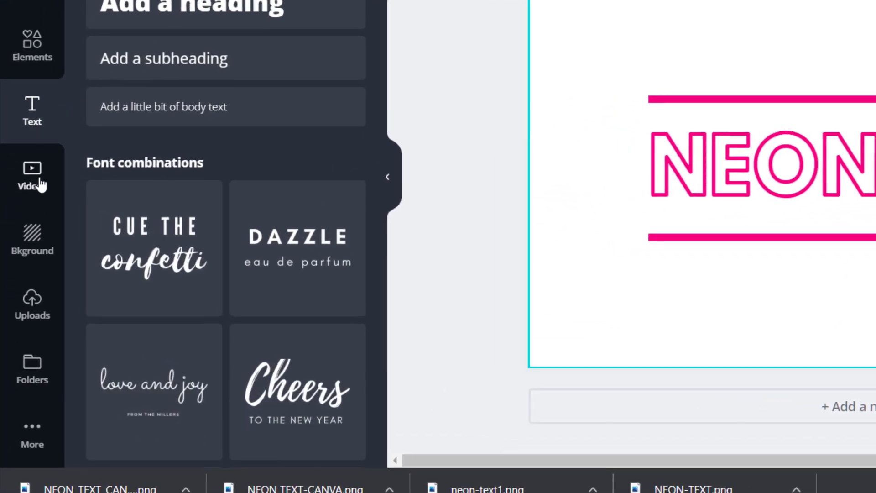
Upload the transparent neon text PNG to Canva's Uploads
click(36, 304)
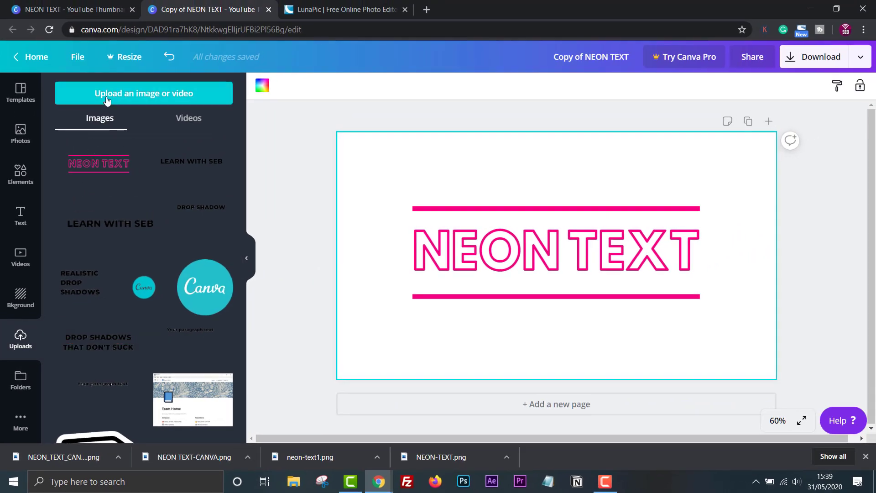
click(107, 101)
double_click(160, 303)
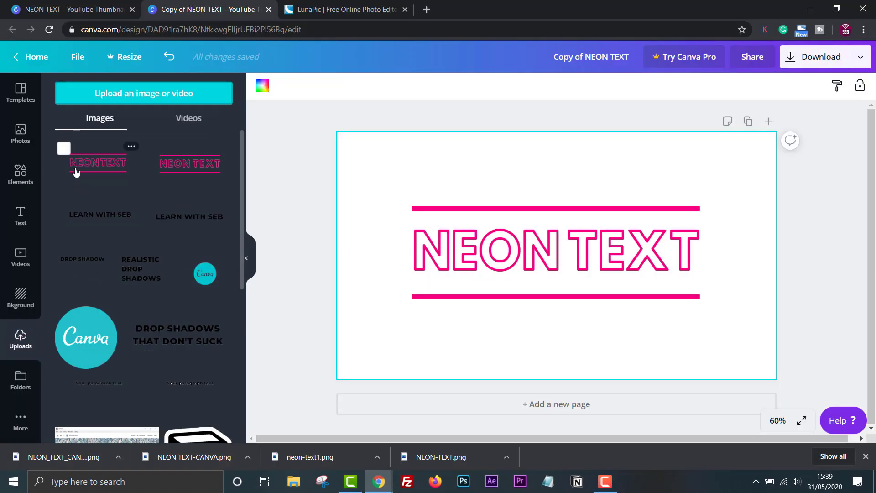
Place the image on the page, enlarge it, and position it below the original text
drag(75, 172, 404, 336)
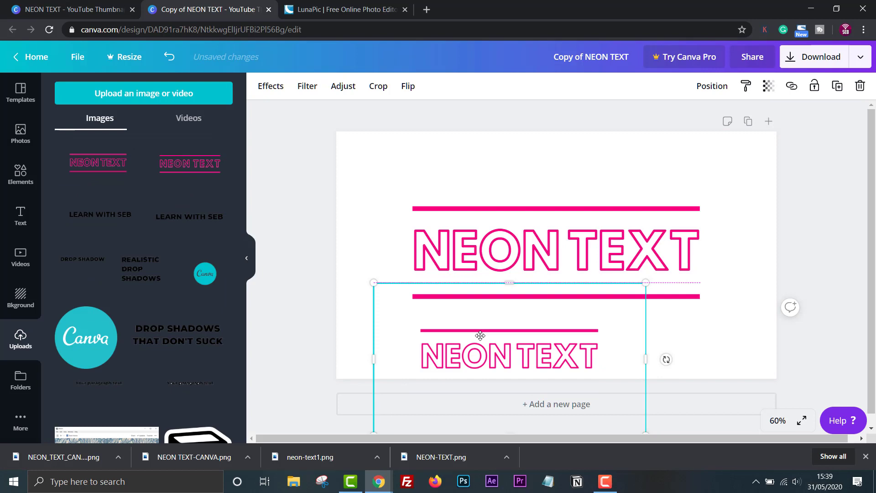
drag(480, 336, 477, 317)
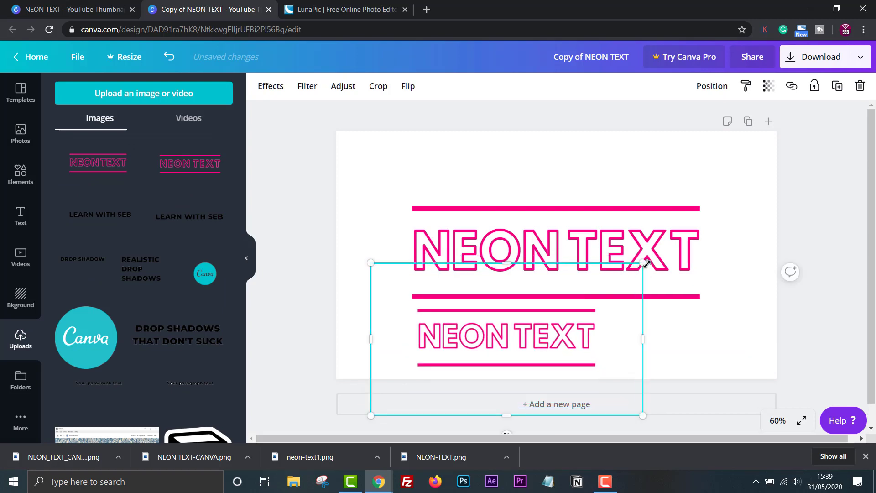
drag(643, 262, 840, 191)
drag(613, 353, 581, 330)
drag(785, 383, 777, 385)
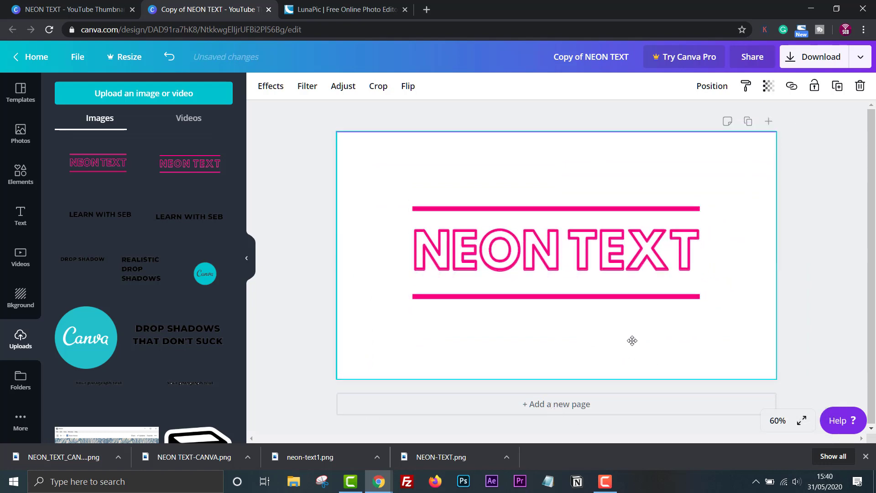
drag(632, 341, 596, 423)
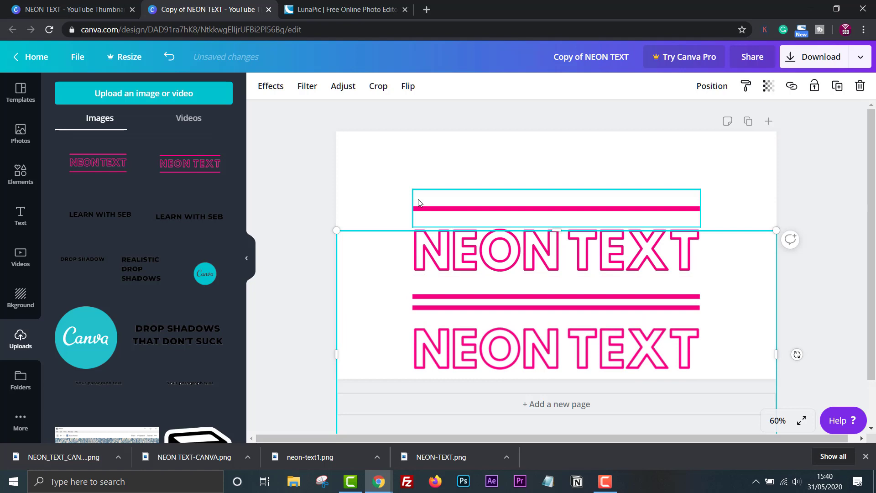
Blur the lower NEON TEXT image to 5 and nudge it up over the original lettering
click(378, 201)
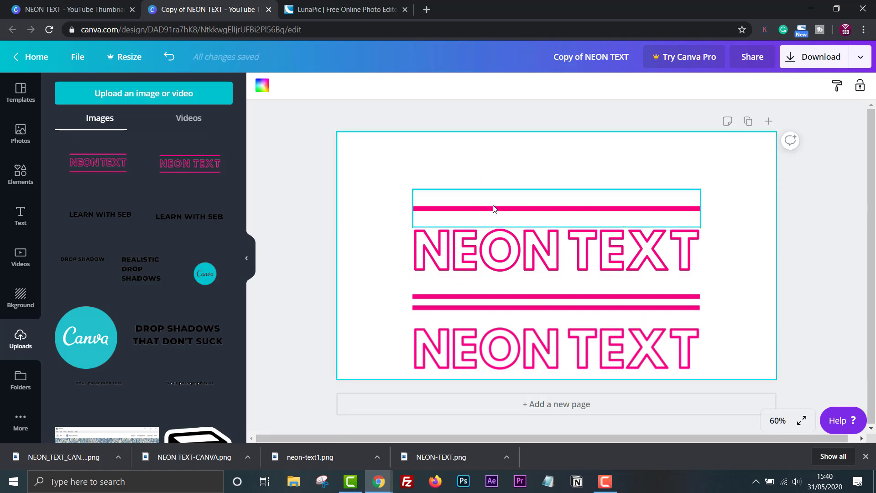
click(492, 357)
click(337, 88)
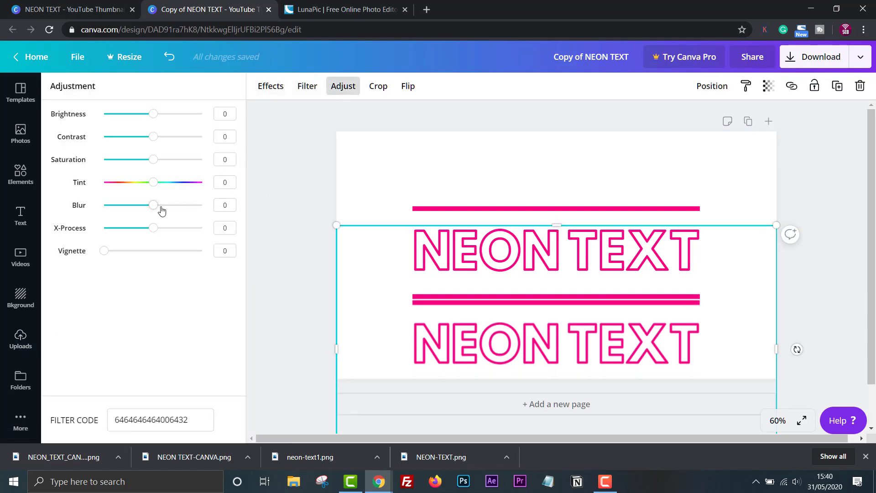
drag(155, 209, 156, 207)
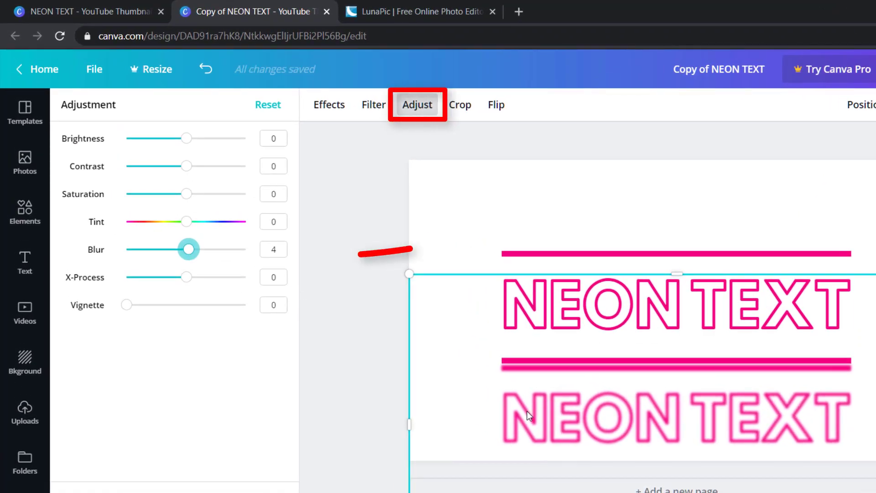
key(Right)
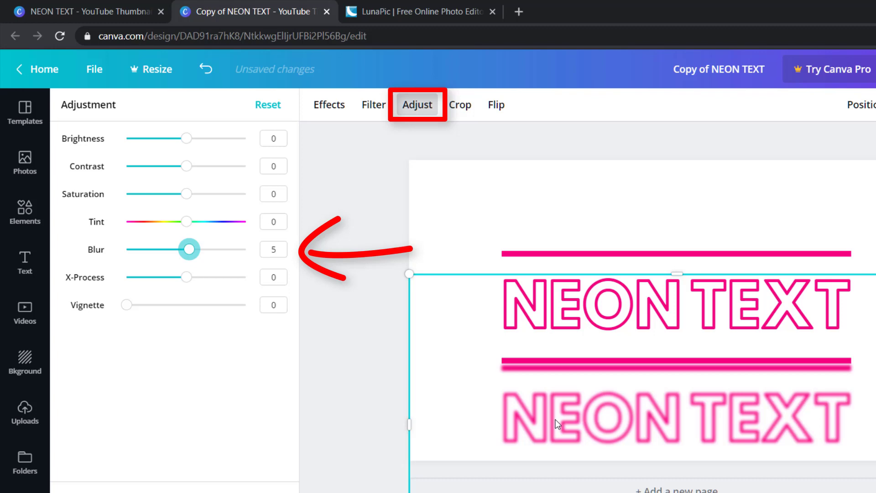
click(473, 253)
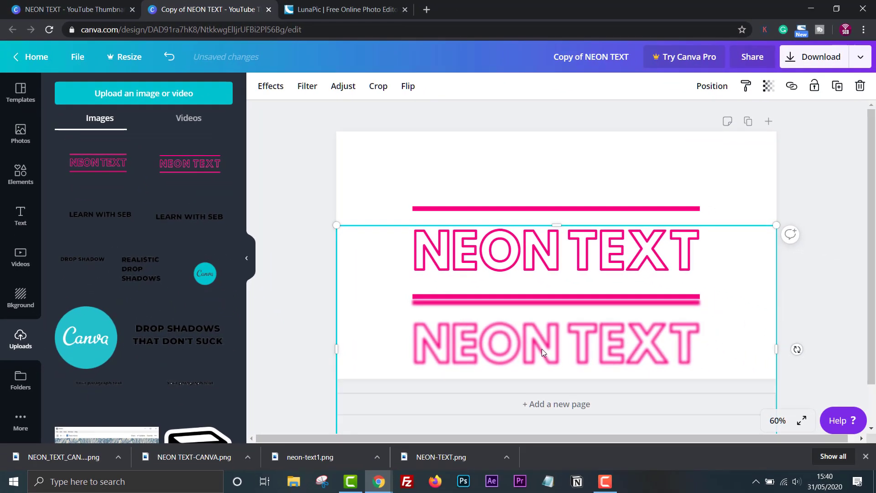
key(shift+Up)
key(shift+Up)
key(shift+Up)
key(shift+Up)
key(shift+Up)
key(shift+Up)
key(shift+Up)
key(shift+Up)
key(shift+Up)
key(shift+Up)
key(shift+Up)
key(shift+Up)
key(shift+Up)
key(shift+Up)
key(shift+Up)
key(shift+Up)
key(shift+Up)
key(shift+Up)
key(shift+Up)
key(shift+Up)
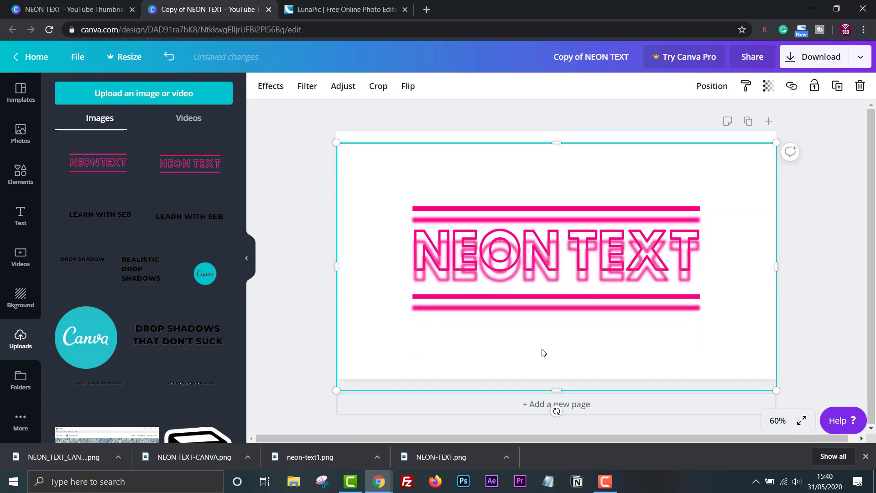
key(shift+Up)
key(shift+Up)
key(shift+Up)
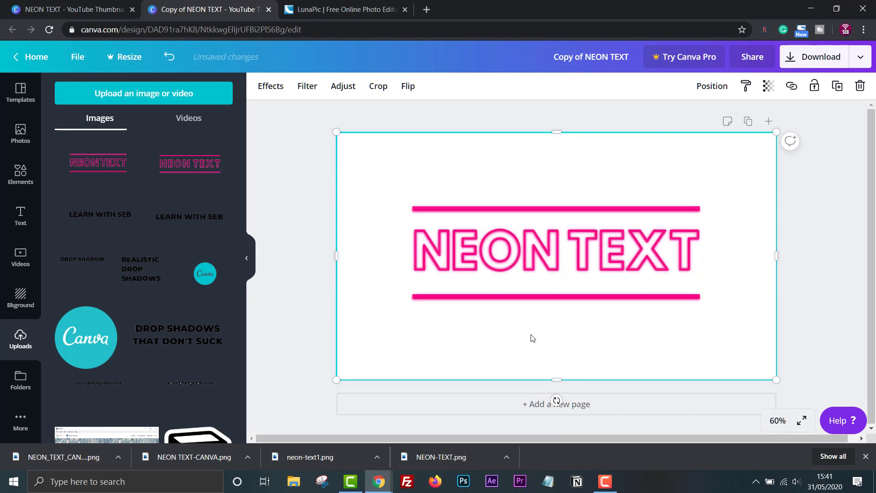
Send the blurred image backwards and make the page background black
click(710, 86)
click(663, 126)
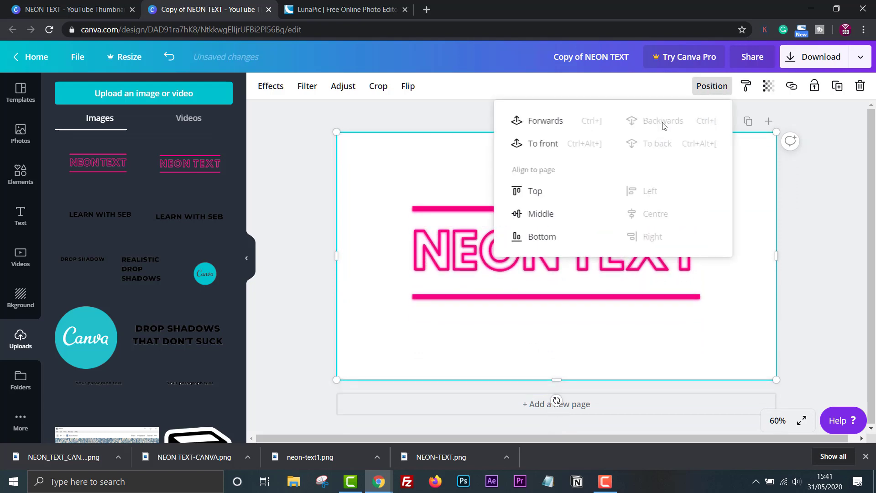
click(283, 248)
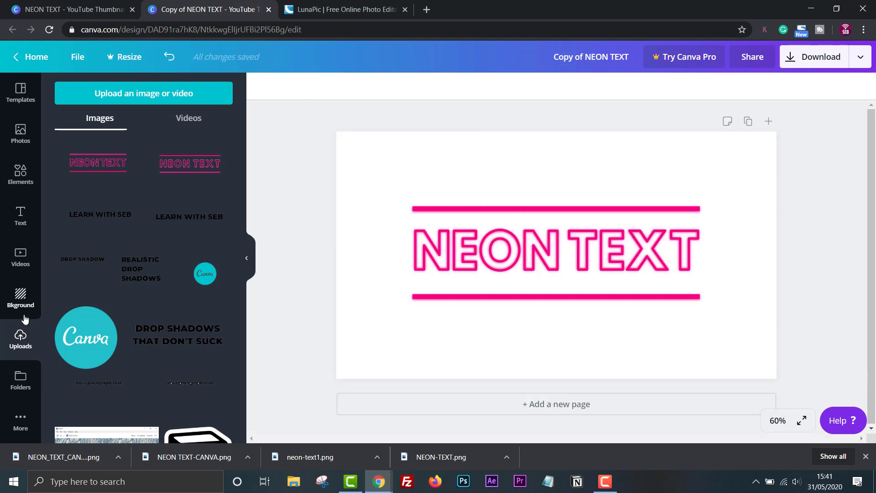
click(25, 318)
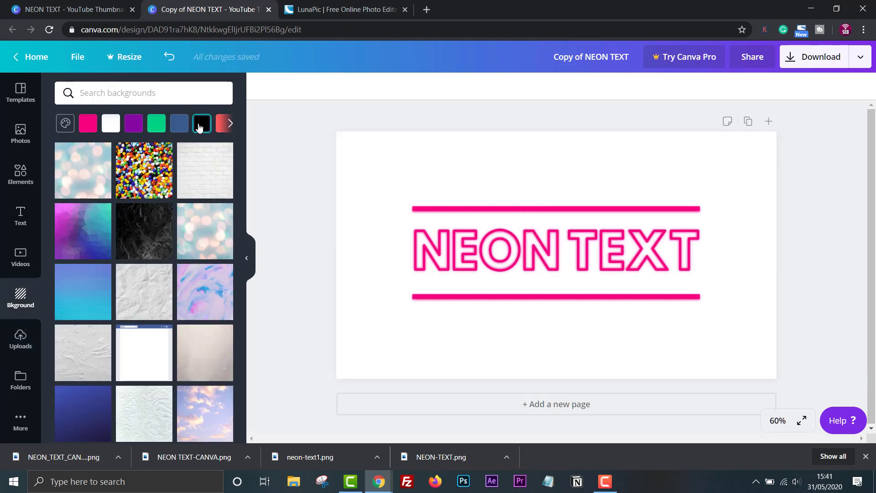
click(201, 125)
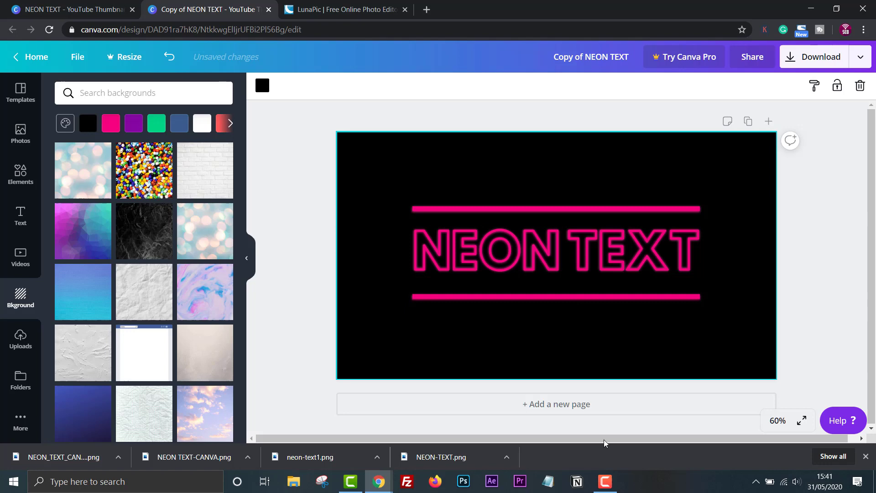
Paste another neon image copy, blur it to 96, and move it behind the design
key(ctrl+v)
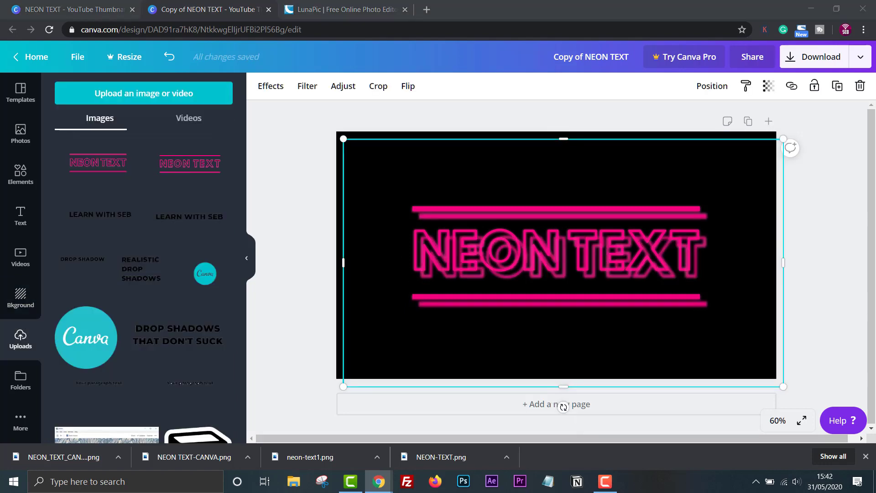
drag(654, 336, 636, 414)
click(337, 87)
drag(158, 208, 175, 207)
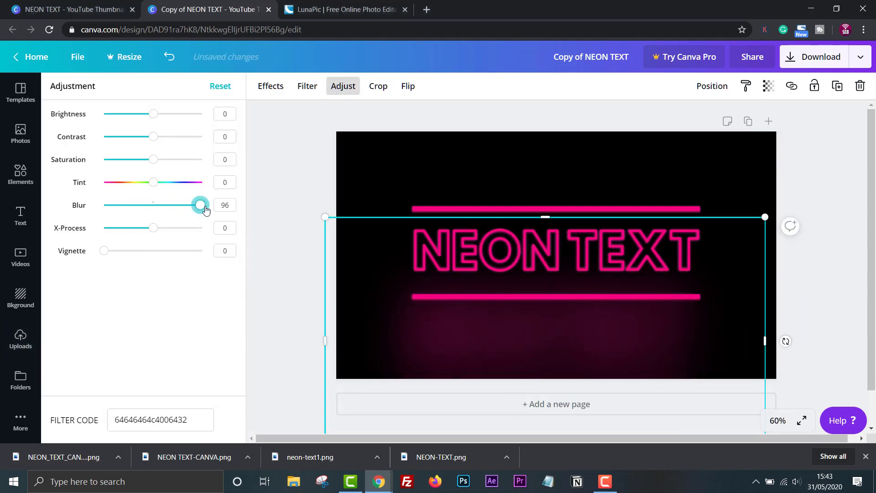
drag(472, 353, 481, 277)
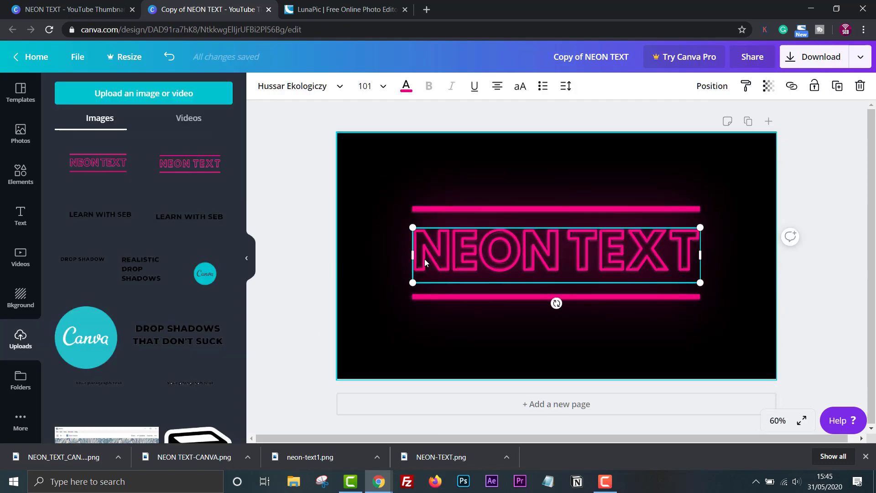
Turn the NEON TEXT lettering white and send it two layers back behind the glow
drag(431, 283, 449, 268)
click(406, 85)
click(221, 366)
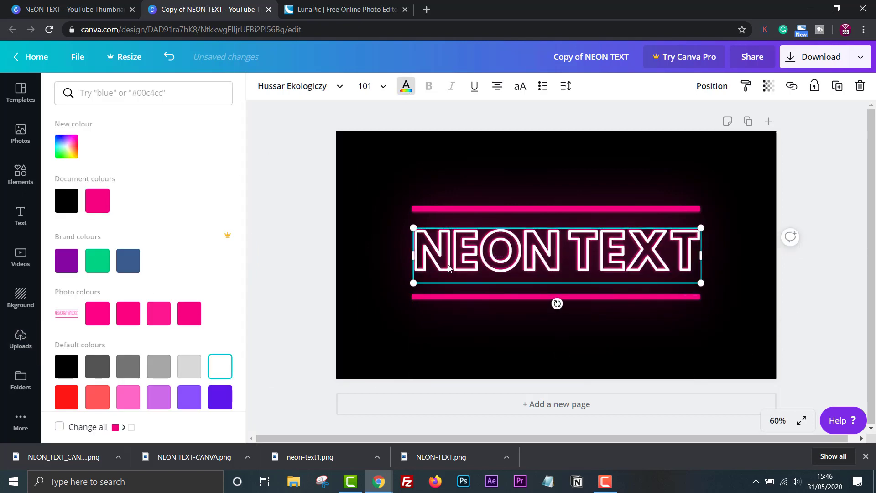
click(712, 87)
click(663, 122)
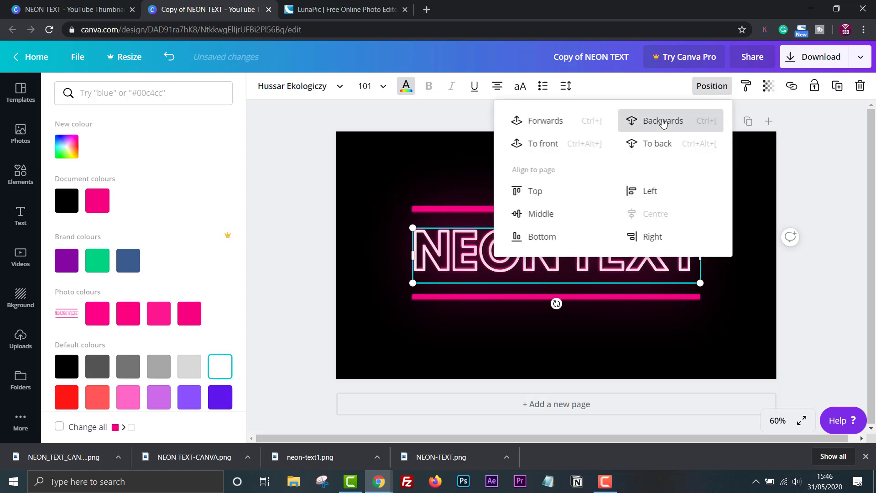
click(663, 121)
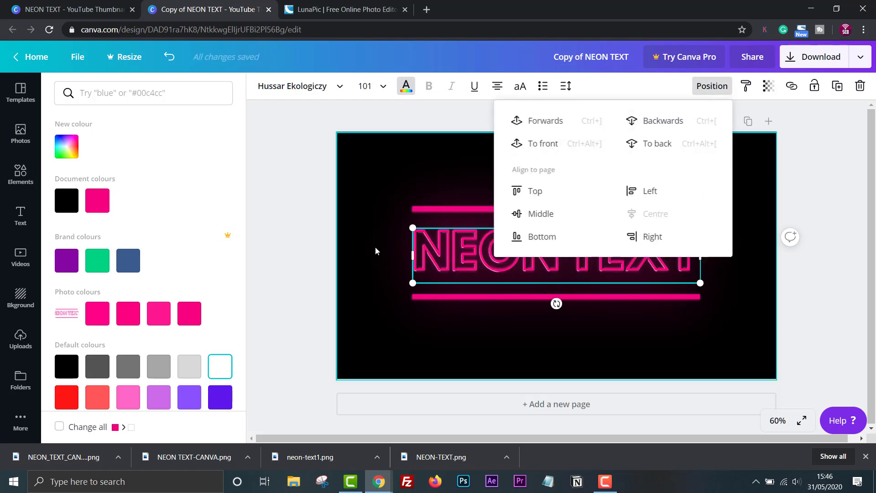
click(300, 297)
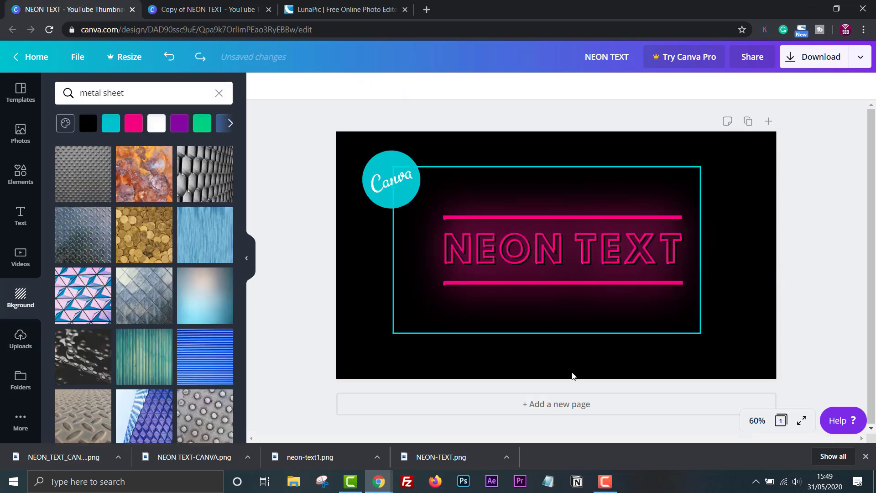
Undo the last edit and show the pink NEON TEXT design full screen on black
key(ctrl+z)
click(804, 422)
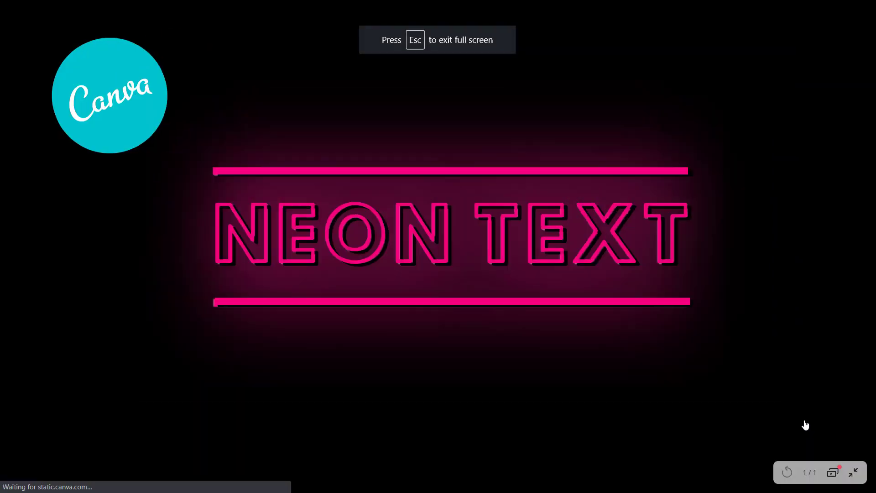